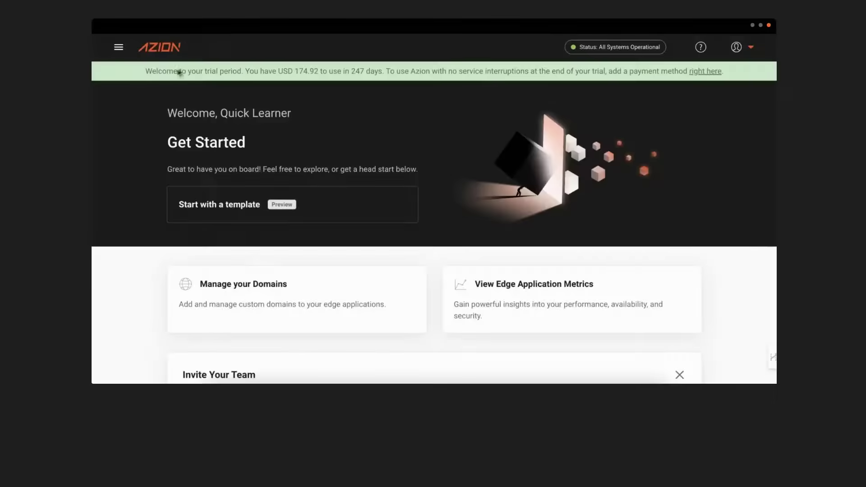
# Add a new WAF in the WAF Rules library and name it "SQL Injection rule set"
pyautogui.click(119, 47)
pyautogui.scroll(-1, 143, 269)
pyautogui.scroll(-6, 139, 267)
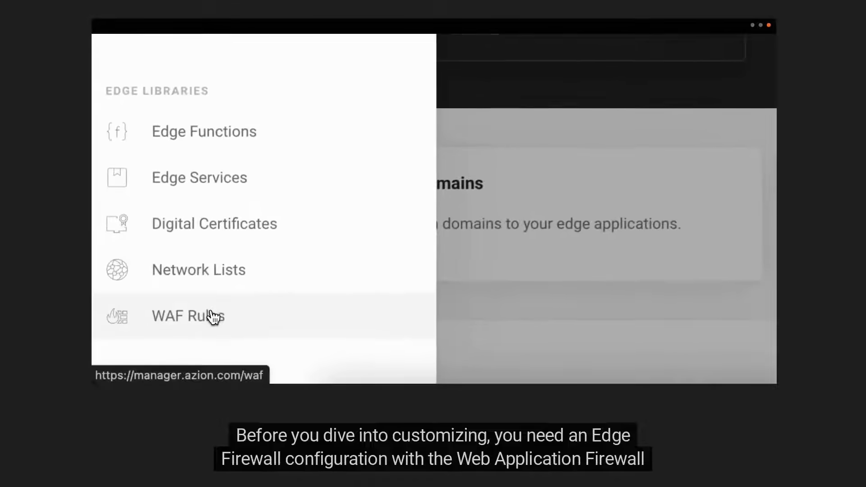
pyautogui.click(212, 313)
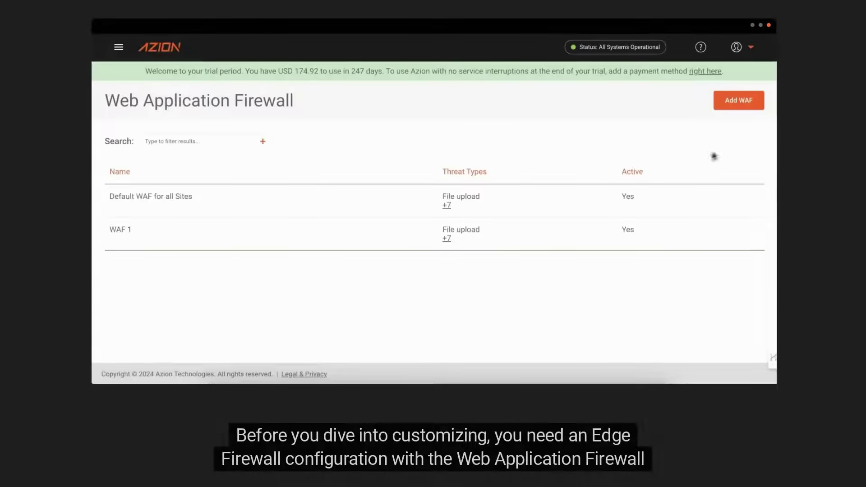
pyautogui.click(738, 102)
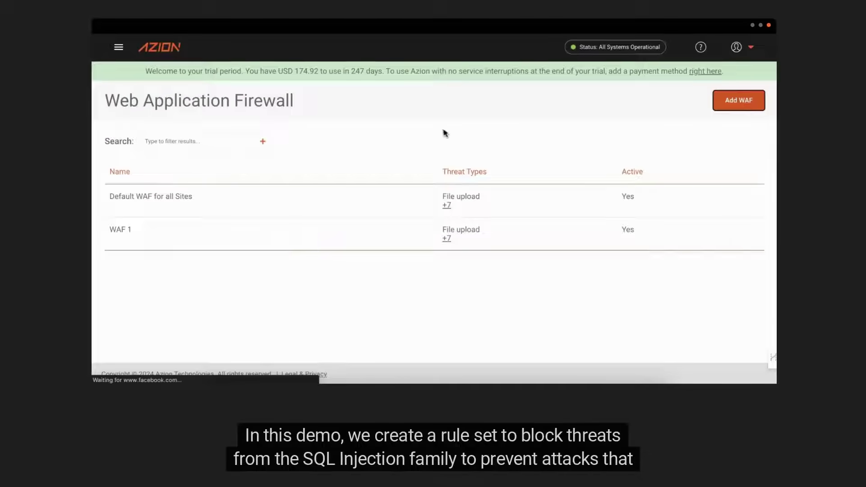
pyautogui.write('SQL Injection rule set')
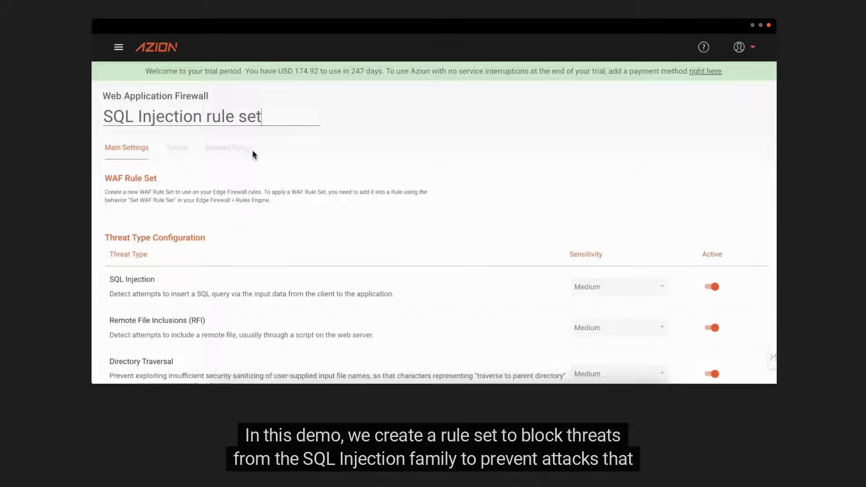
# Set the SQL Injection threat type's sensitivity to High and save the WAF rule set
pyautogui.scroll(-2, 640, 242)
pyautogui.click(656, 225)
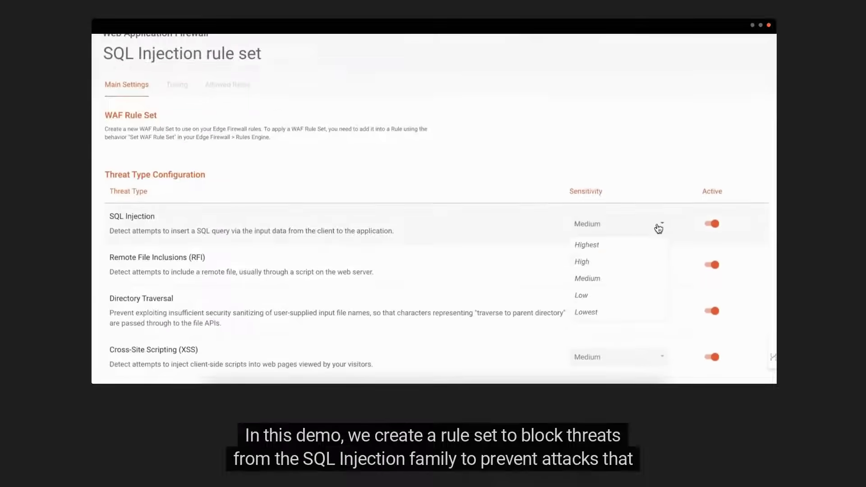
pyautogui.click(627, 260)
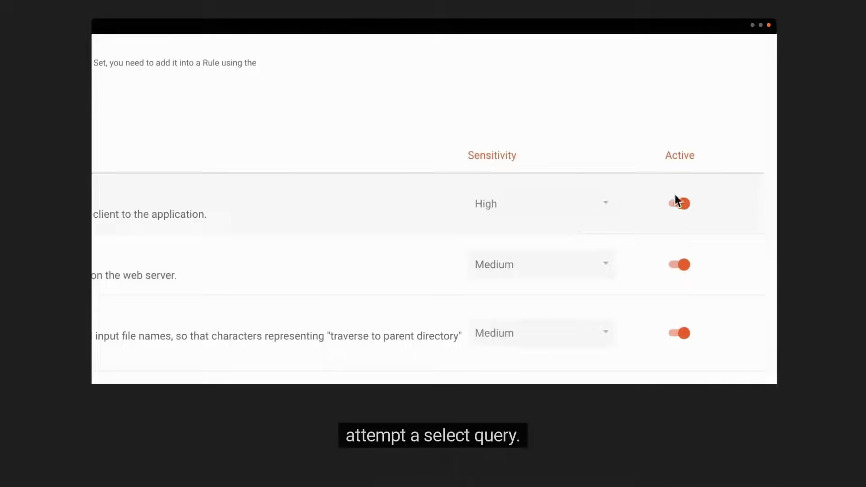
pyautogui.scroll(-2, 680, 208)
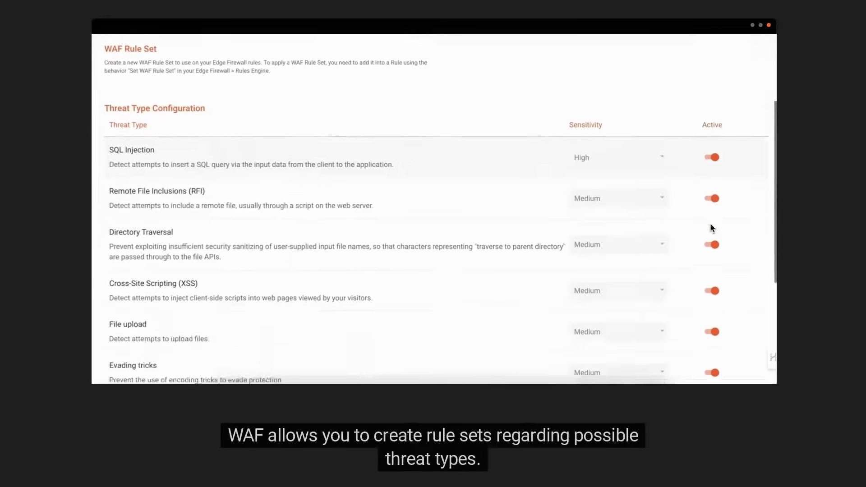
pyautogui.scroll(-6, 711, 228)
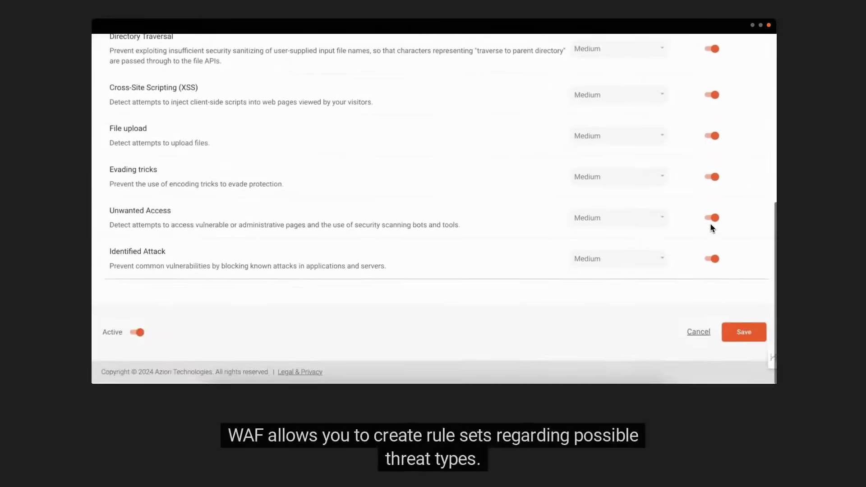
pyautogui.click(744, 335)
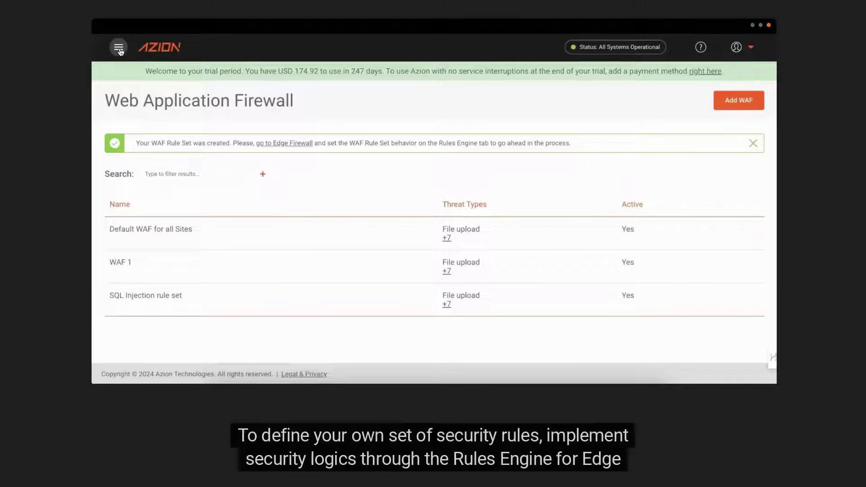
# Add a new Rules Engine rule named "New WAF rule set" to the "FW example" Edge Firewall
pyautogui.click(119, 51)
pyautogui.click(173, 243)
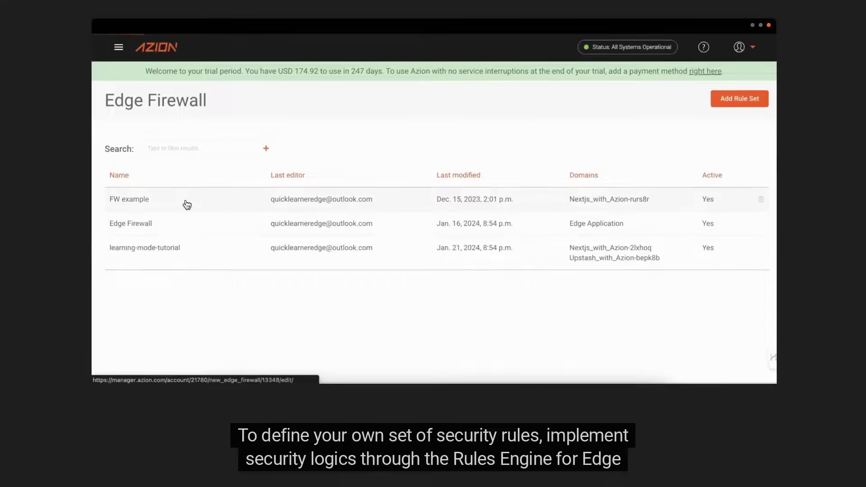
pyautogui.click(187, 205)
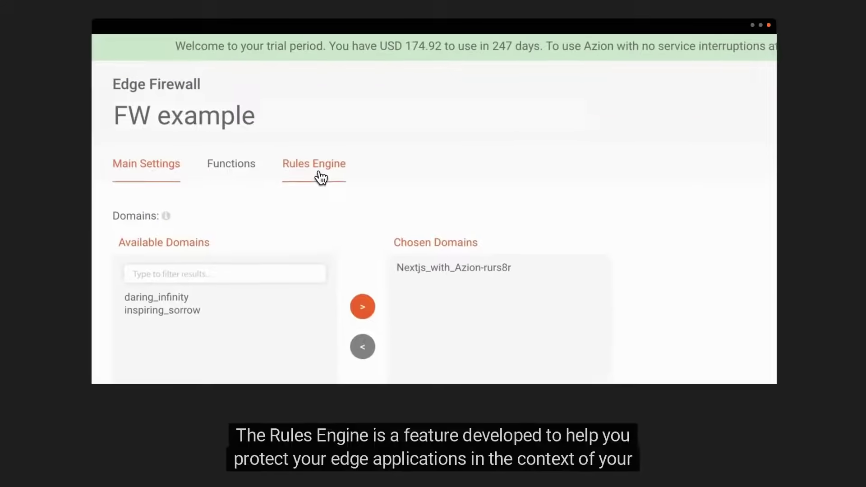
pyautogui.click(316, 177)
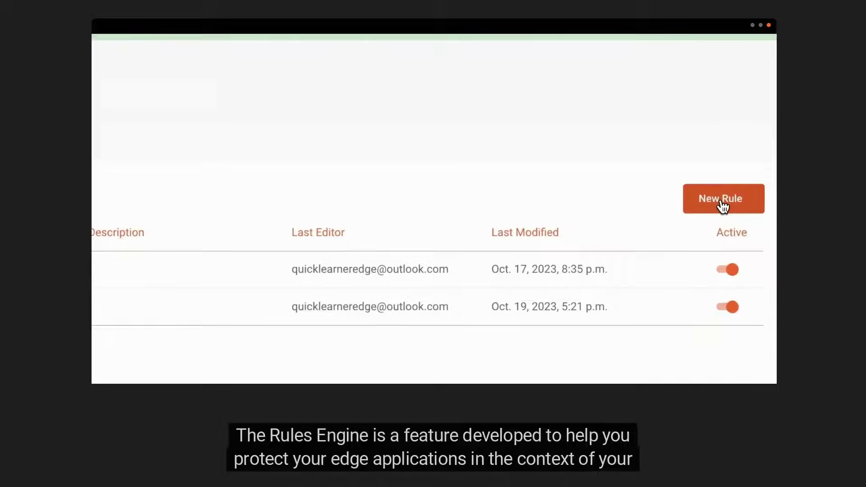
pyautogui.click(723, 201)
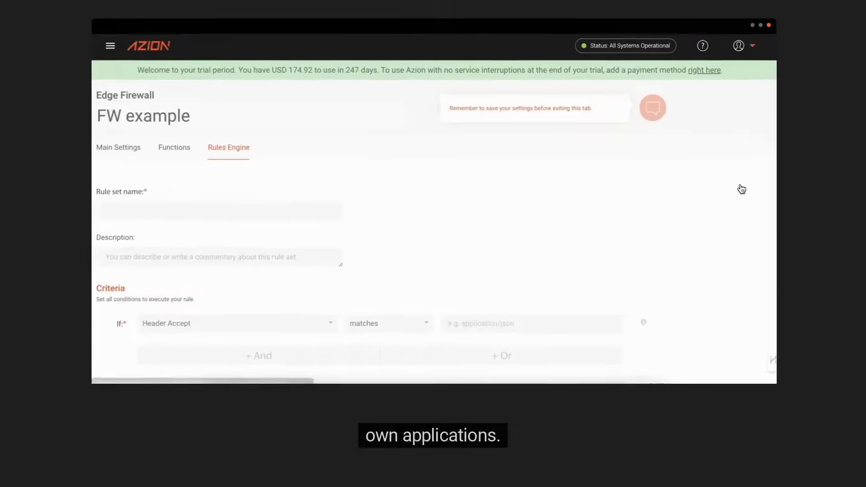
pyautogui.click(289, 212)
pyautogui.write('New WAF rule set')
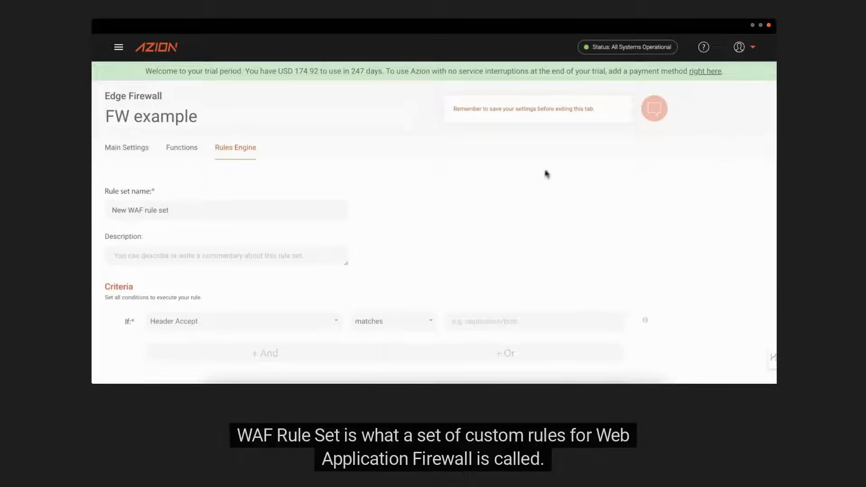
# Set the rule's criterion to Request Args matches "content-type=select"
pyautogui.scroll(-4, 542, 181)
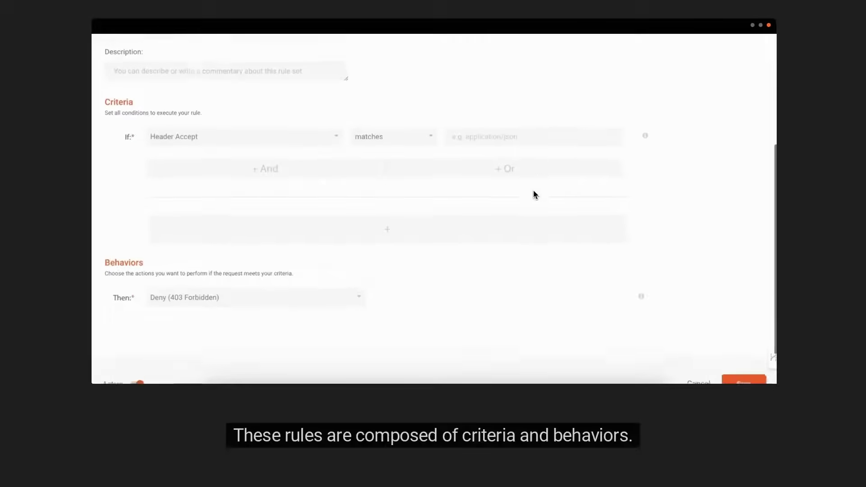
pyautogui.scroll(-1, 533, 194)
pyautogui.click(336, 93)
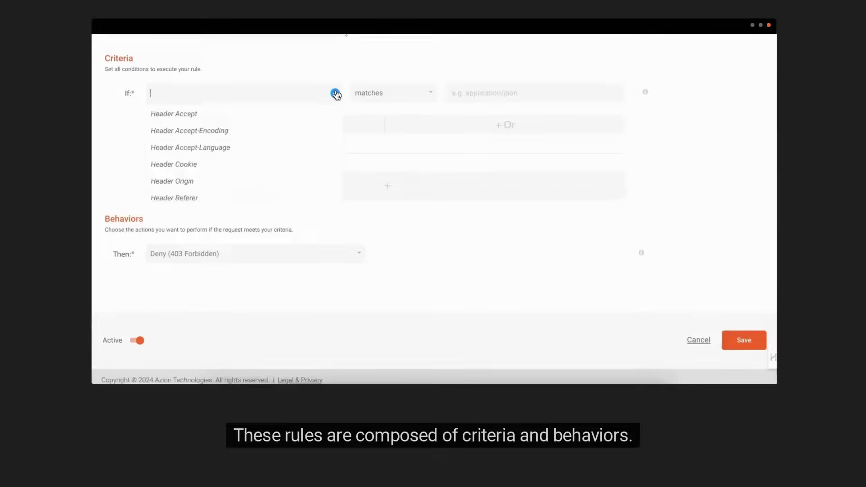
pyautogui.scroll(-3, 310, 165)
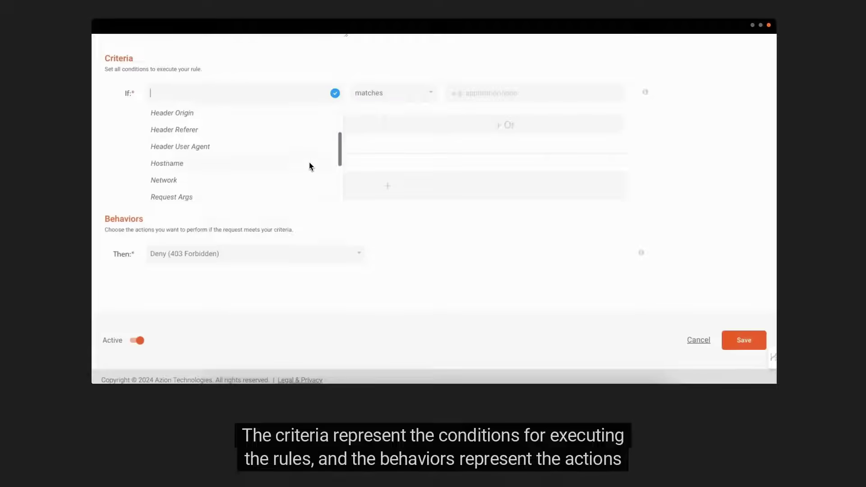
pyautogui.click(276, 190)
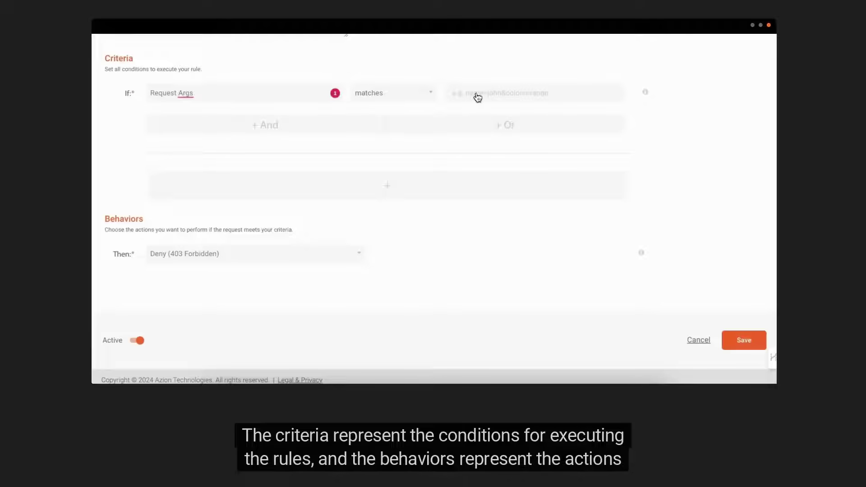
pyautogui.click(459, 91)
pyautogui.write('content-type=select')
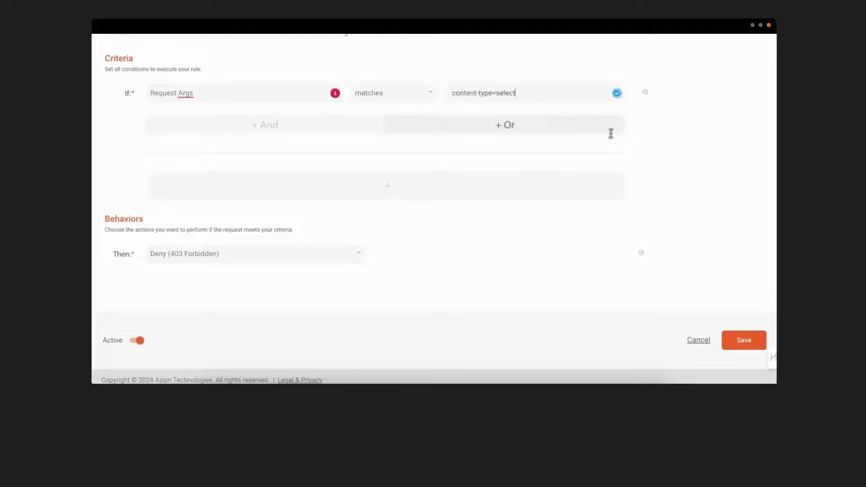
# Set the rule's behavior to Set WAF Rule Set with "SQL Injection rule set" in Blocking mode, and save the rule
pyautogui.scroll(-1, 559, 241)
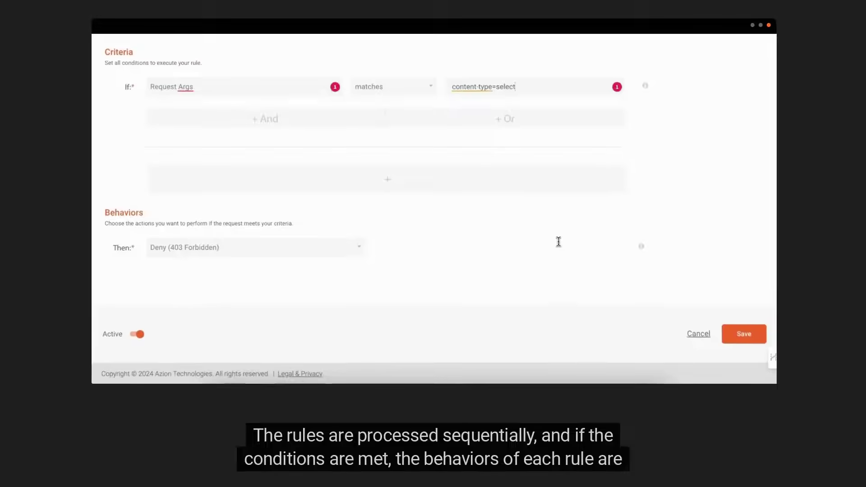
pyautogui.click(355, 250)
pyautogui.click(285, 318)
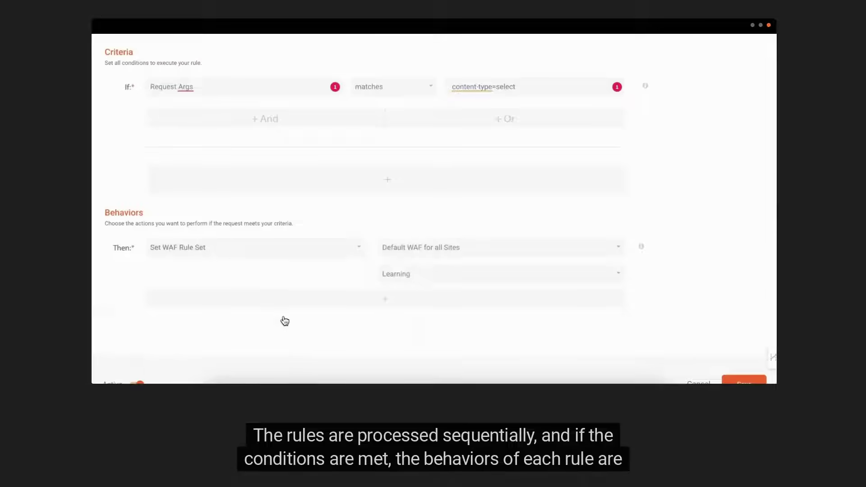
pyautogui.click(560, 245)
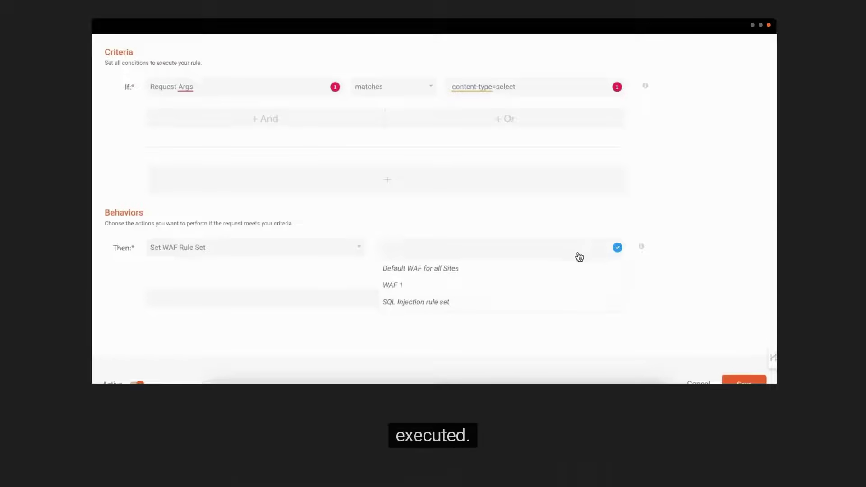
pyautogui.click(480, 303)
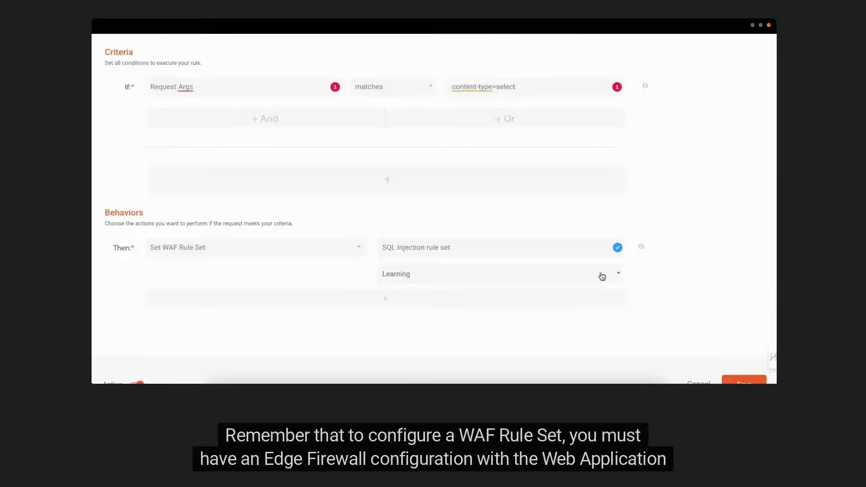
pyautogui.click(602, 276)
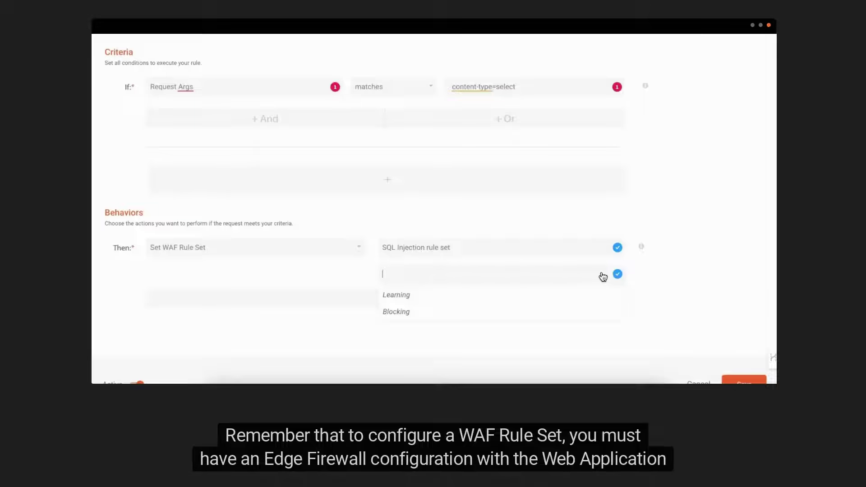
pyautogui.click(406, 314)
pyautogui.scroll(-2, 651, 270)
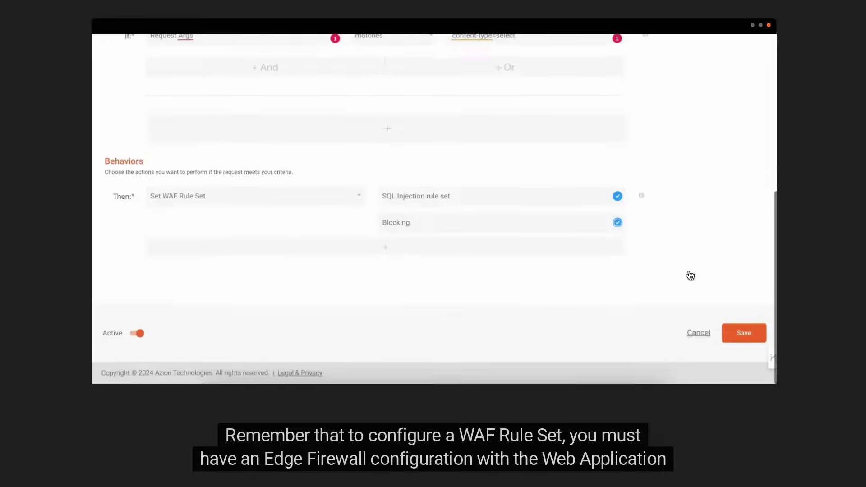
pyautogui.click(736, 337)
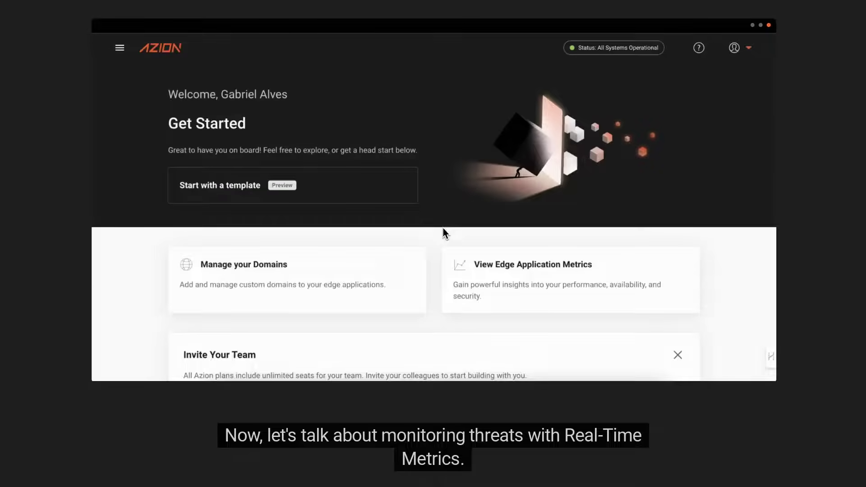
# Open Real-Time Metrics and display the Secure category's WAF charts for the last 6 months
pyautogui.click(119, 49)
pyautogui.scroll(-4, 158, 232)
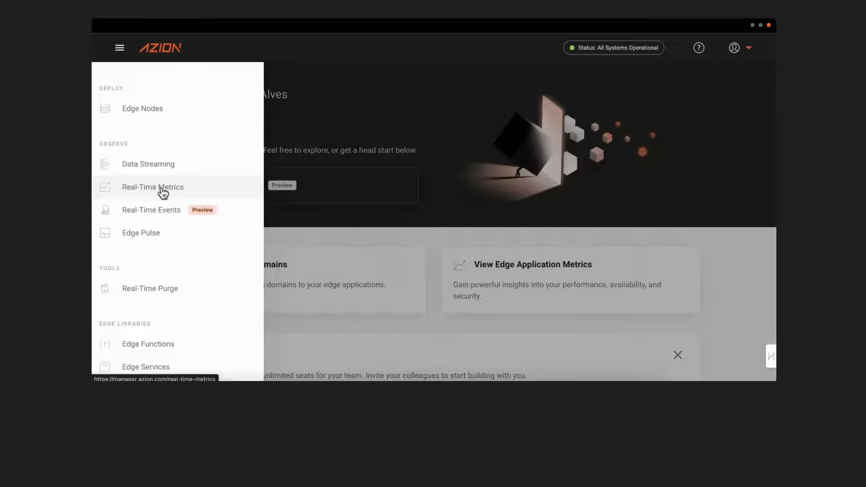
pyautogui.click(180, 192)
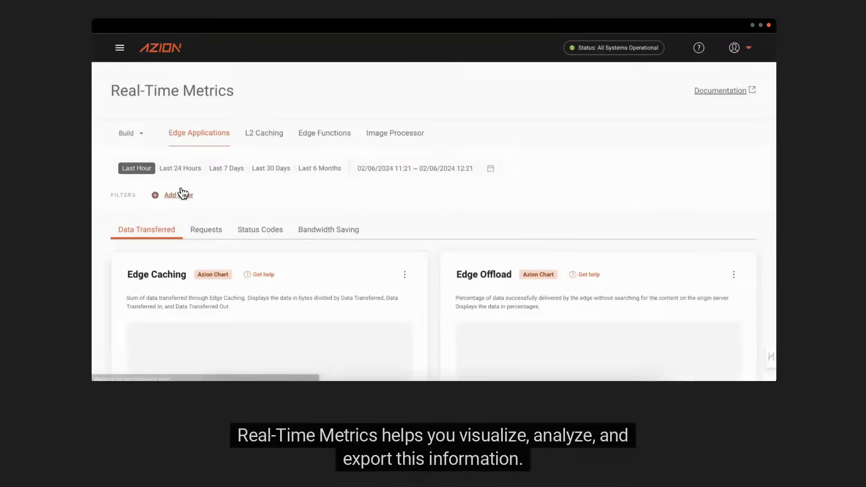
pyautogui.click(143, 136)
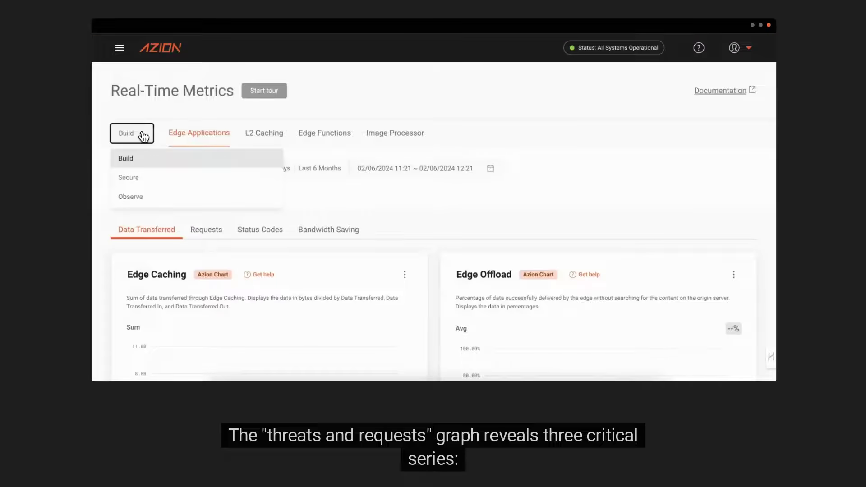
pyautogui.click(145, 179)
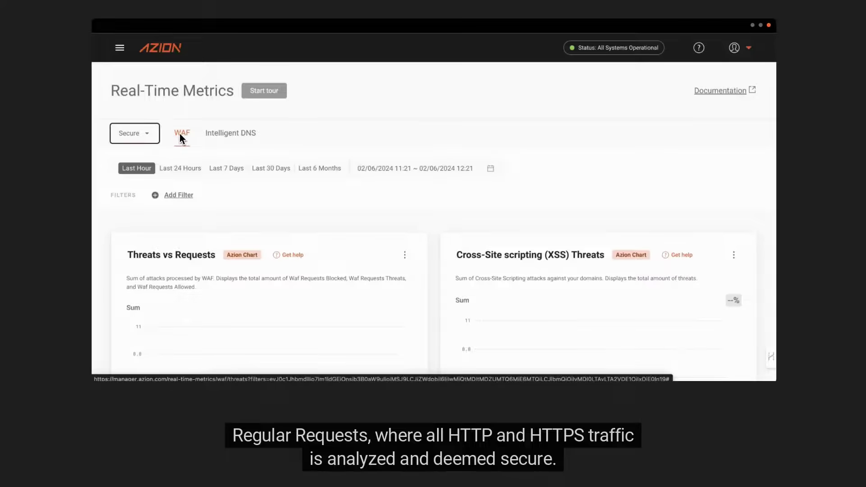
pyautogui.click(332, 171)
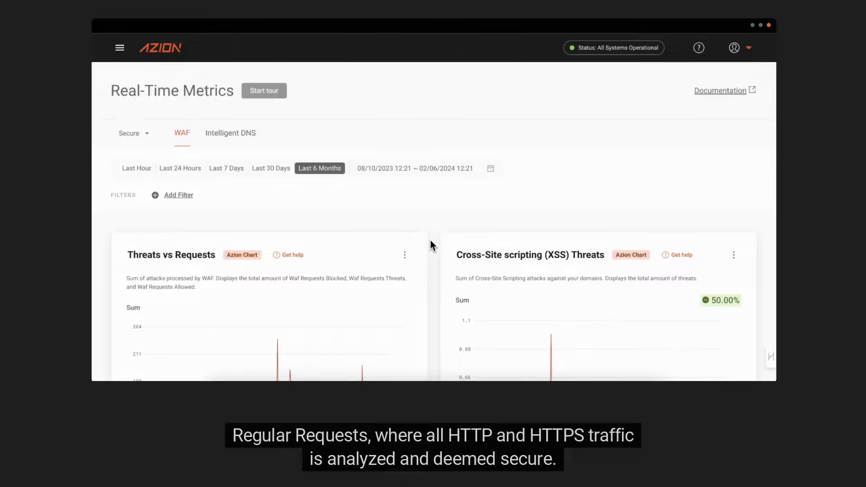
# Examine the Threats vs Requests chart for allowed requests, blocked requests and threats at individual dates
pyautogui.scroll(-3, 432, 242)
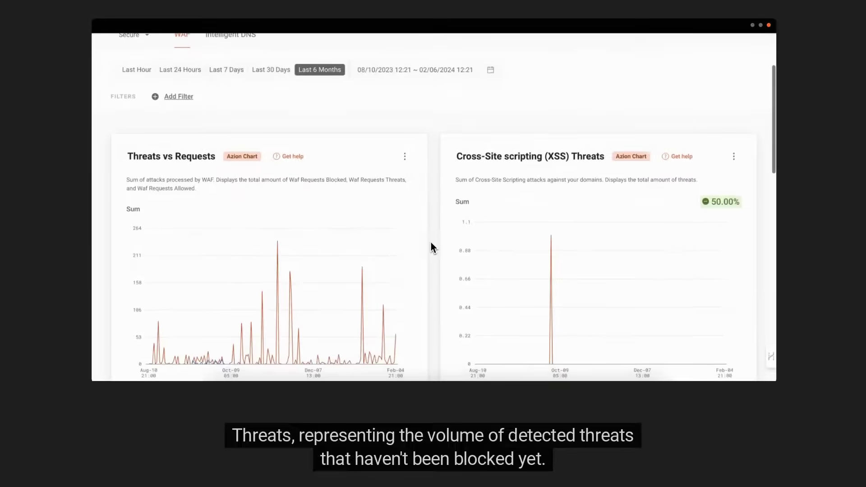
pyautogui.scroll(-2, 431, 243)
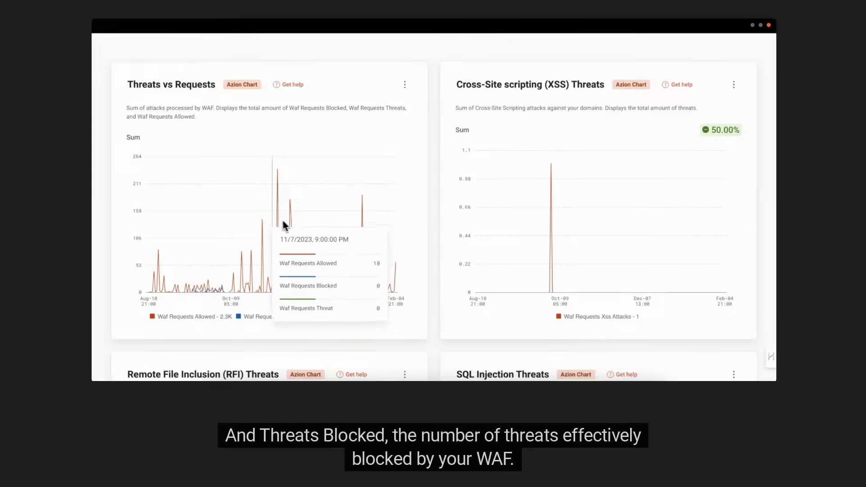
pyautogui.scroll(-1, 203, 266)
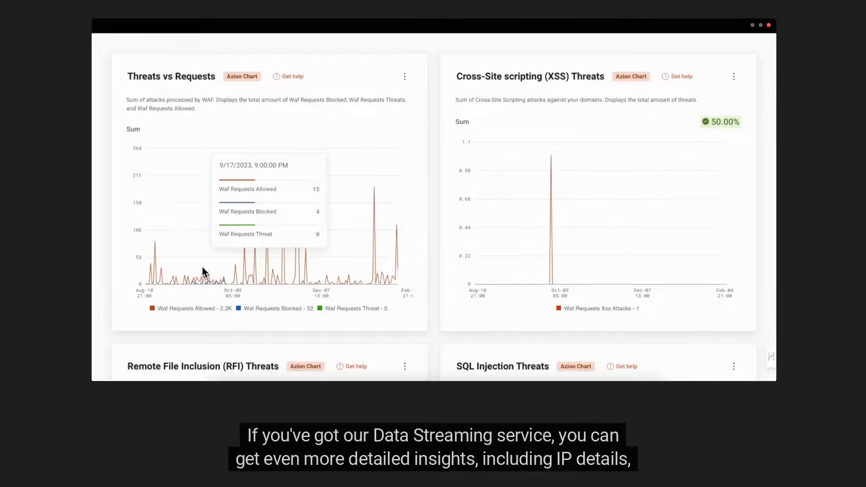
pyautogui.scroll(3, 202, 267)
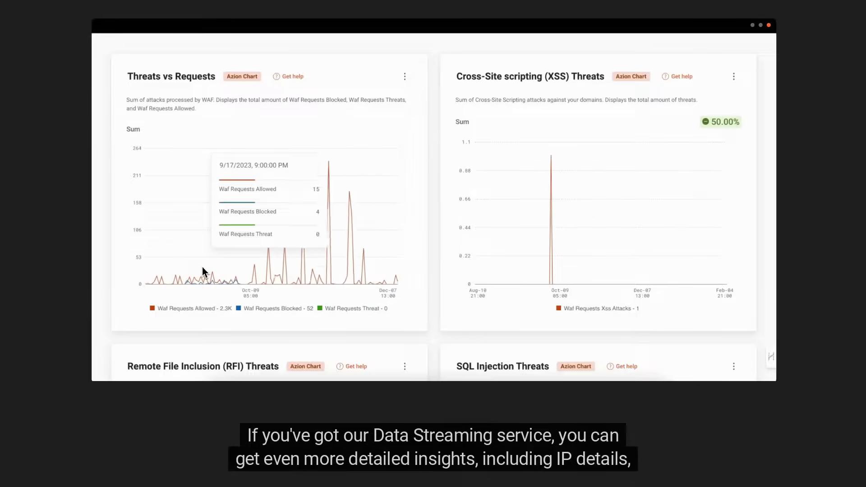
# Zoom in on the Threats vs Requests chart's time range and check which chart options it offers
pyautogui.scroll(3, 202, 267)
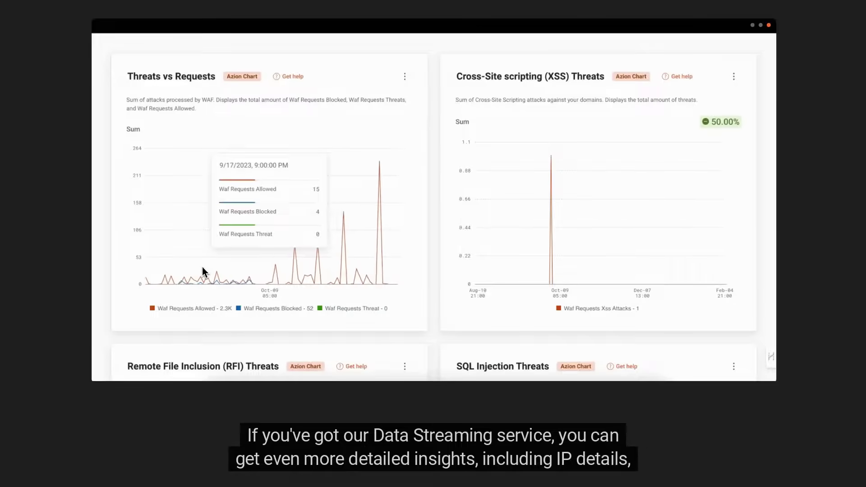
pyautogui.scroll(2, 202, 267)
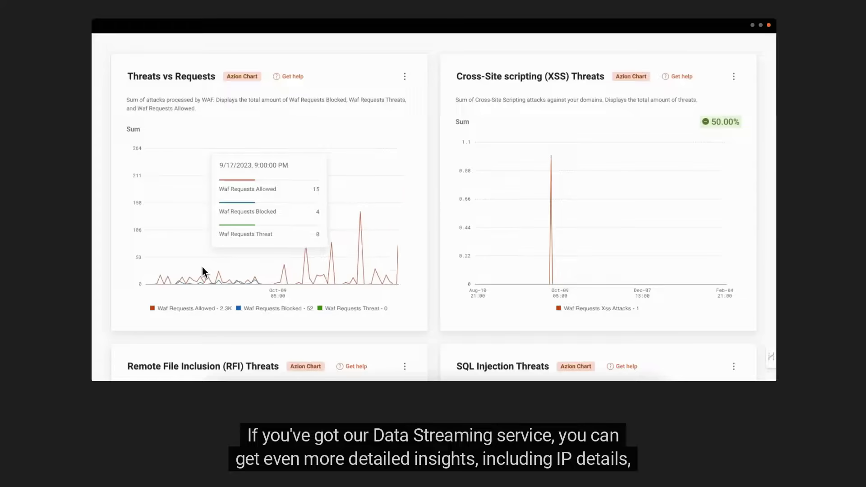
pyautogui.click(405, 78)
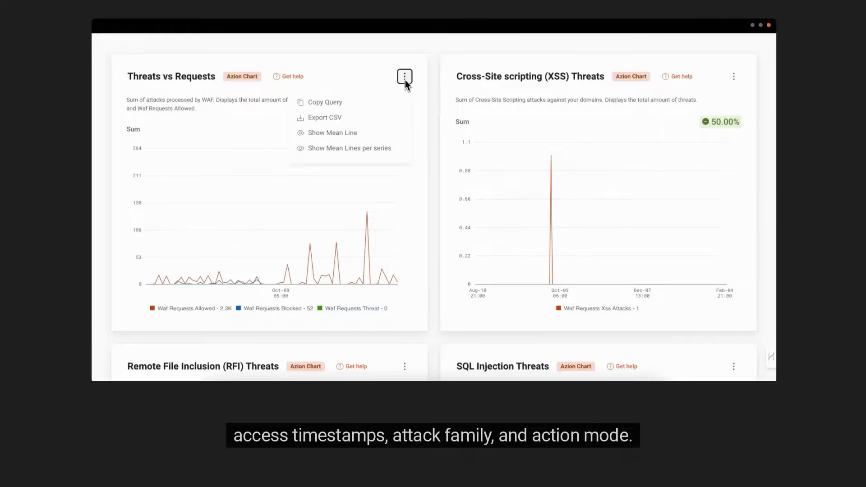
pyautogui.click(434, 153)
# Examine the SQL Injection Threats chart around 9/27/2023, zooming in on its time range
pyautogui.scroll(-2, 435, 155)
pyautogui.scroll(-4, 436, 158)
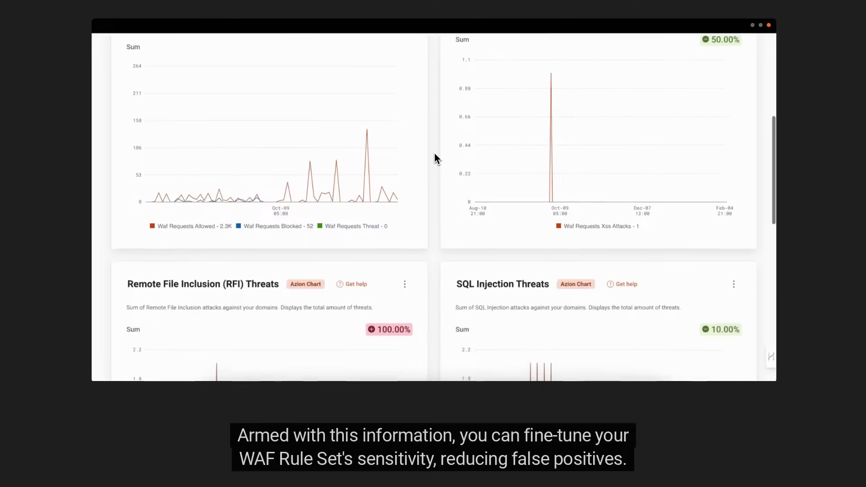
pyautogui.scroll(-3, 436, 158)
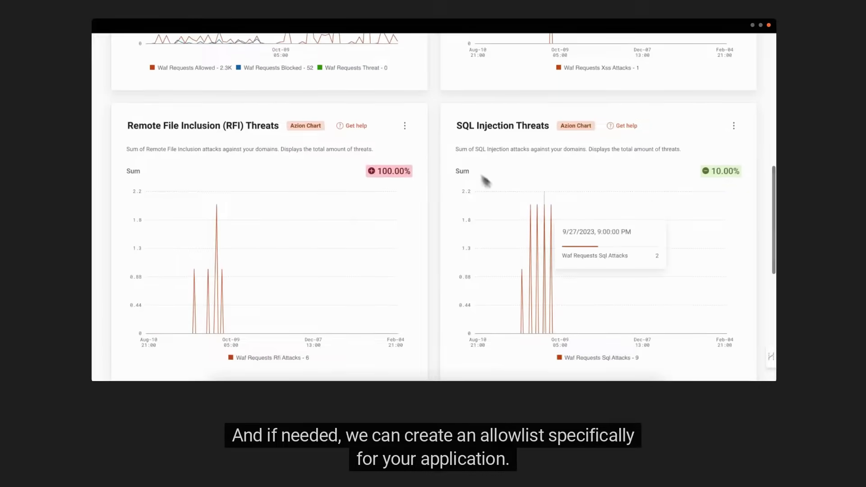
pyautogui.moveTo(545, 216)
pyautogui.scroll(-1, 544, 215)
pyautogui.scroll(1, 544, 215)
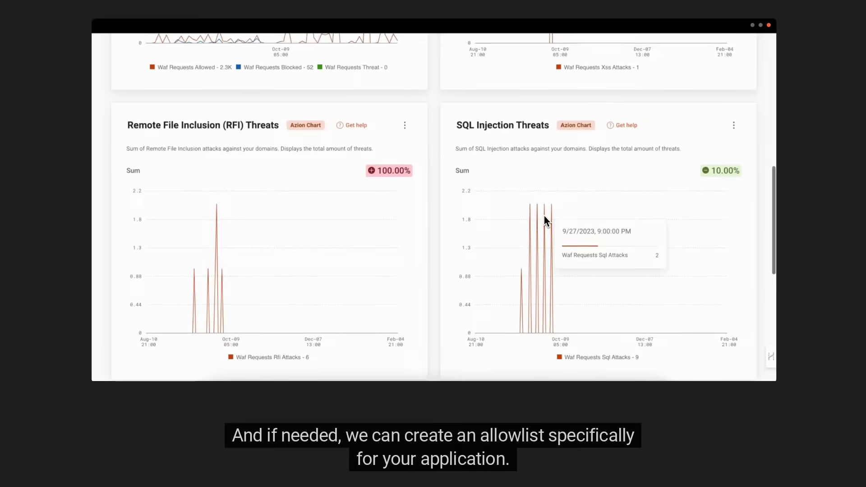
pyautogui.scroll(4, 544, 215)
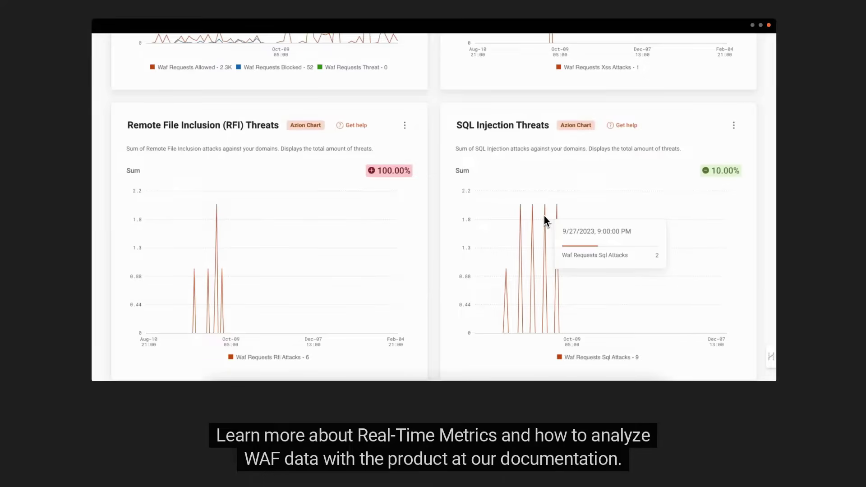
pyautogui.scroll(5, 435, 198)
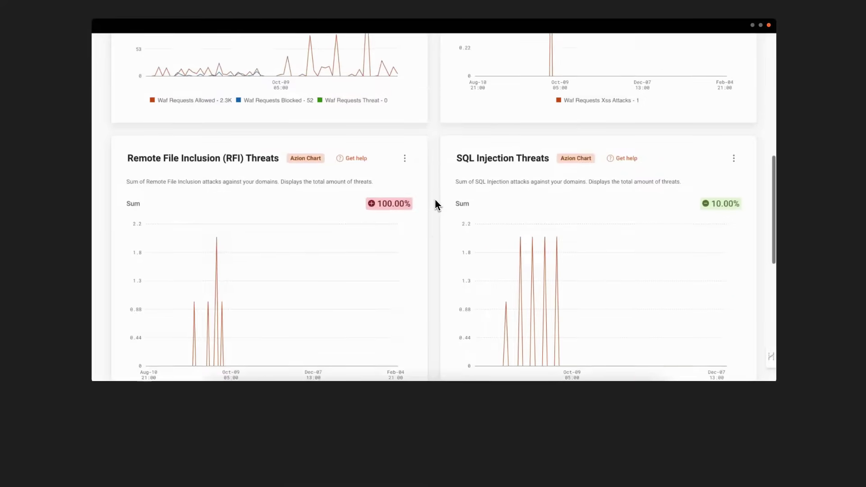